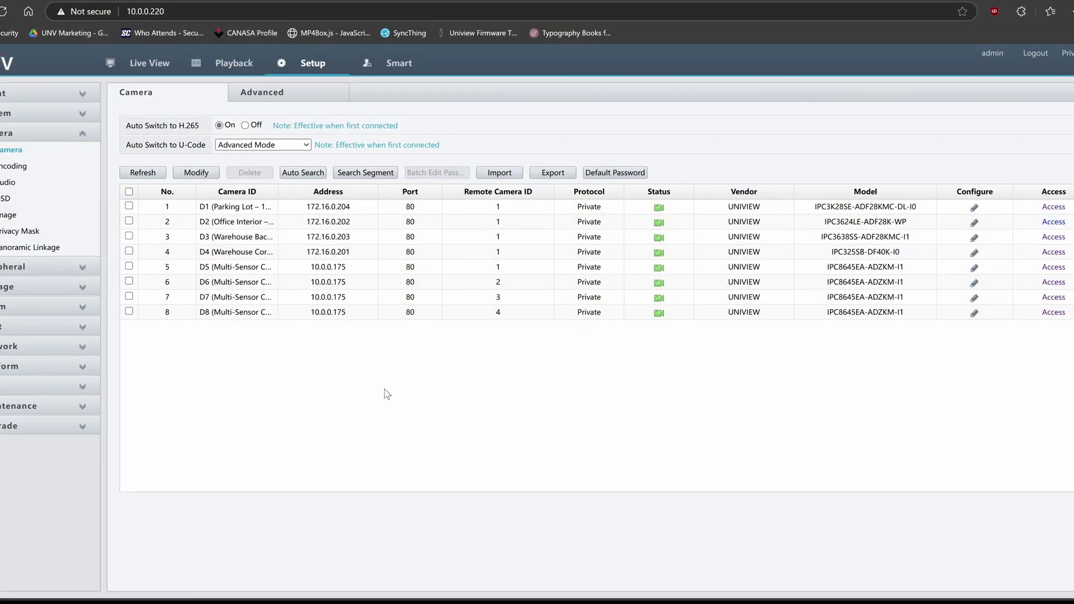
# Select the old recorder's camera table rows to copy them, then clear the selection.
pyautogui.moveTo(346, 314); pyautogui.dragTo(223, 208)
pyautogui.click(325, 353)
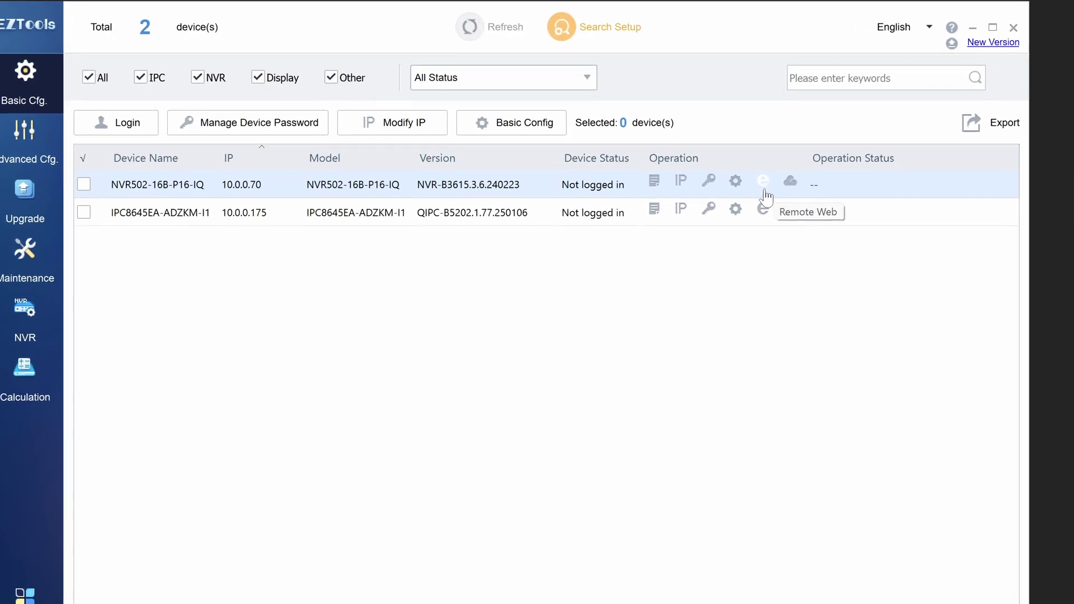
# Launch the NVR502-16B-P16-IQ web page at 10.0.0.70 from EZTools.
pyautogui.click(764, 184)
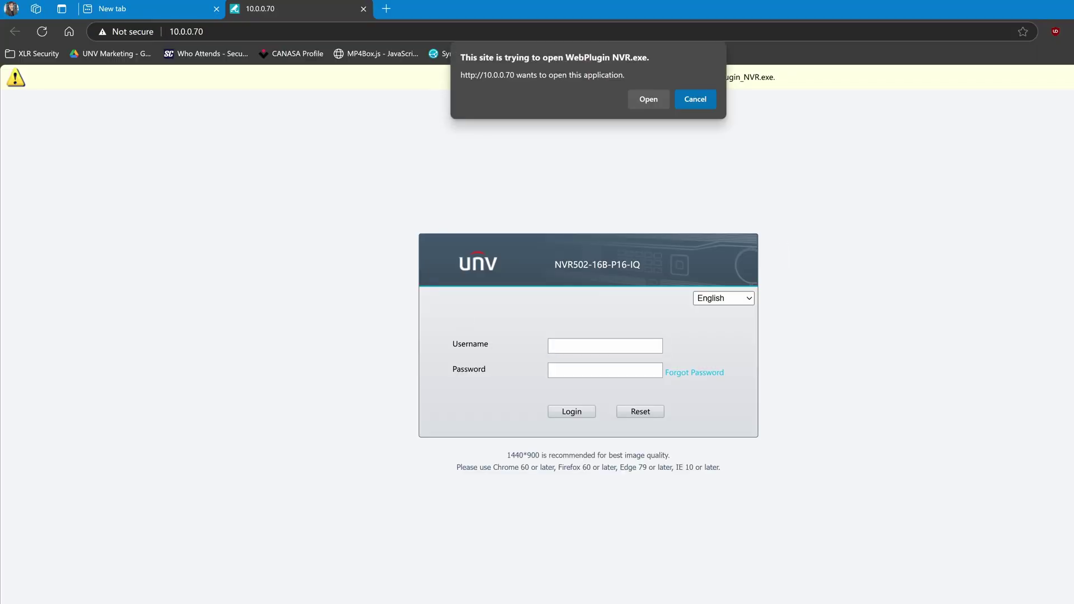
# Allow the NVR web plugin, log in as admin and accept the privacy policy.
pyautogui.click(650, 102)
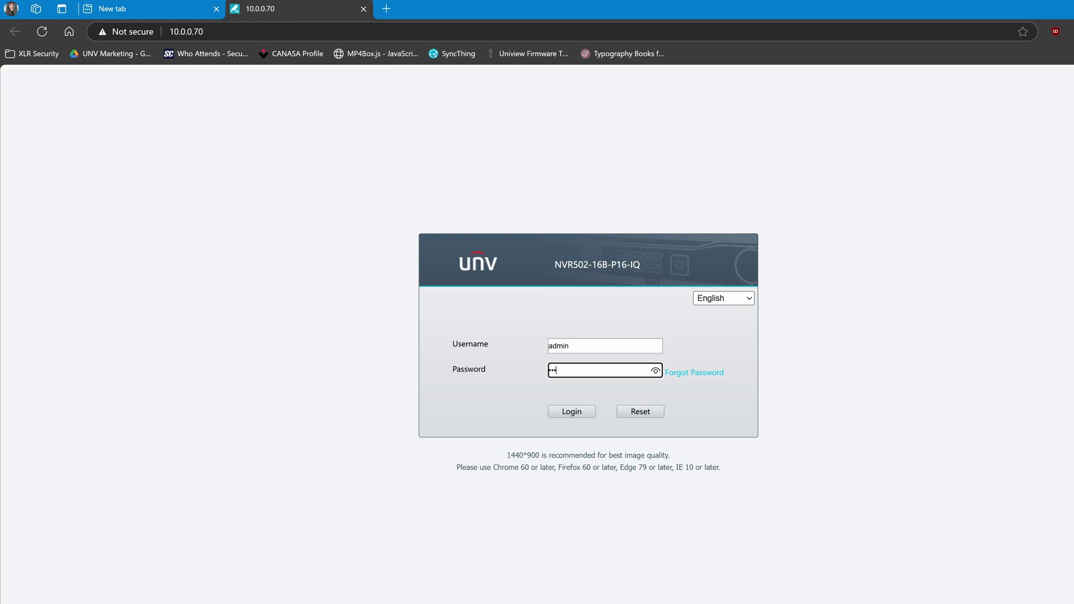
pyautogui.press('Return')
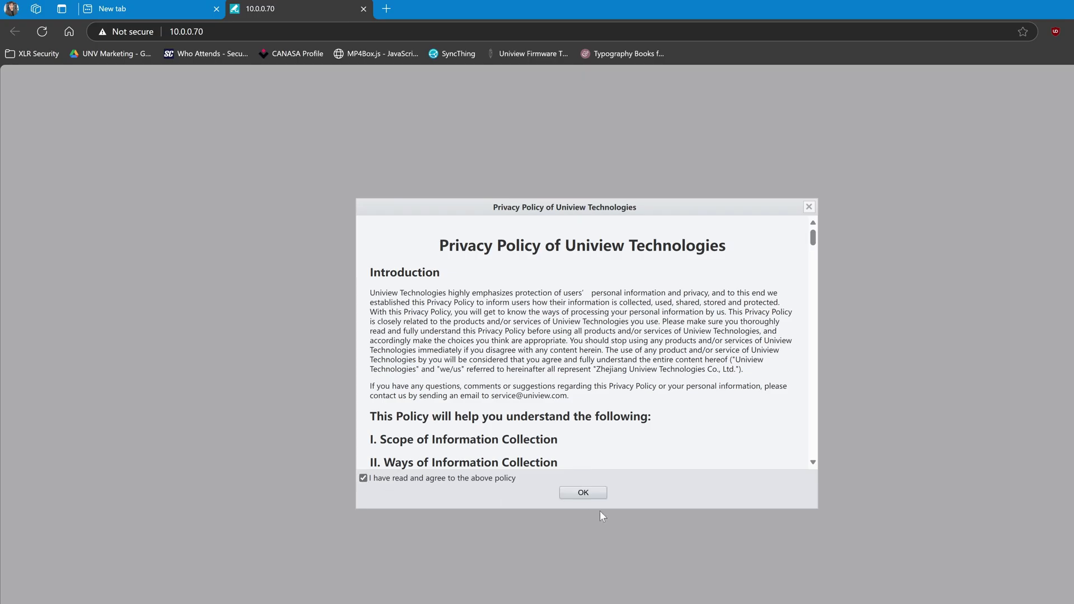
pyautogui.click(583, 493)
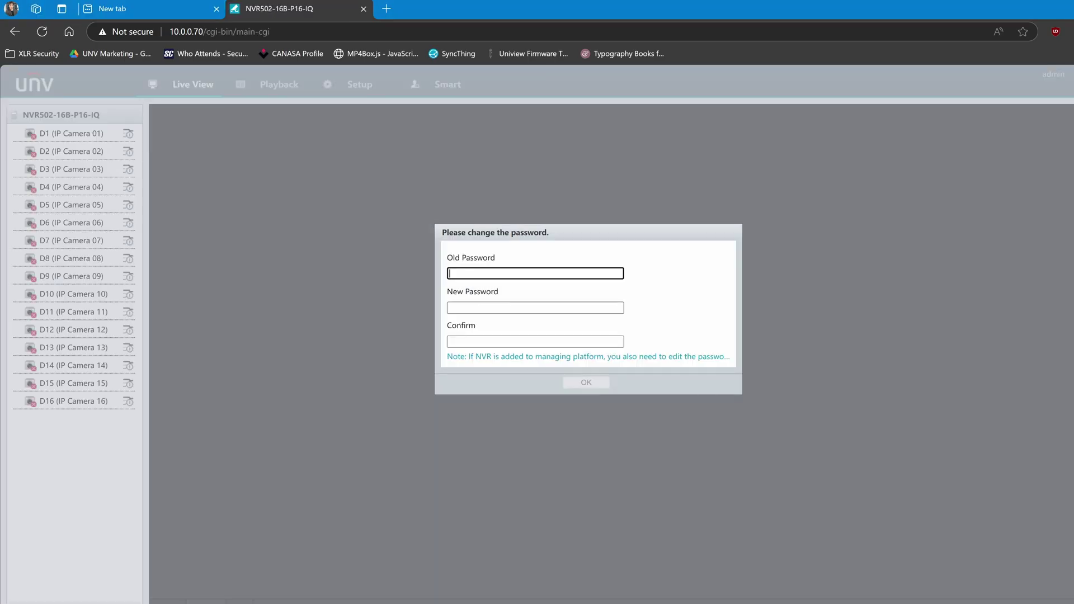
# Enter and confirm a new admin password and submit the change.
pyautogui.click(535, 308)
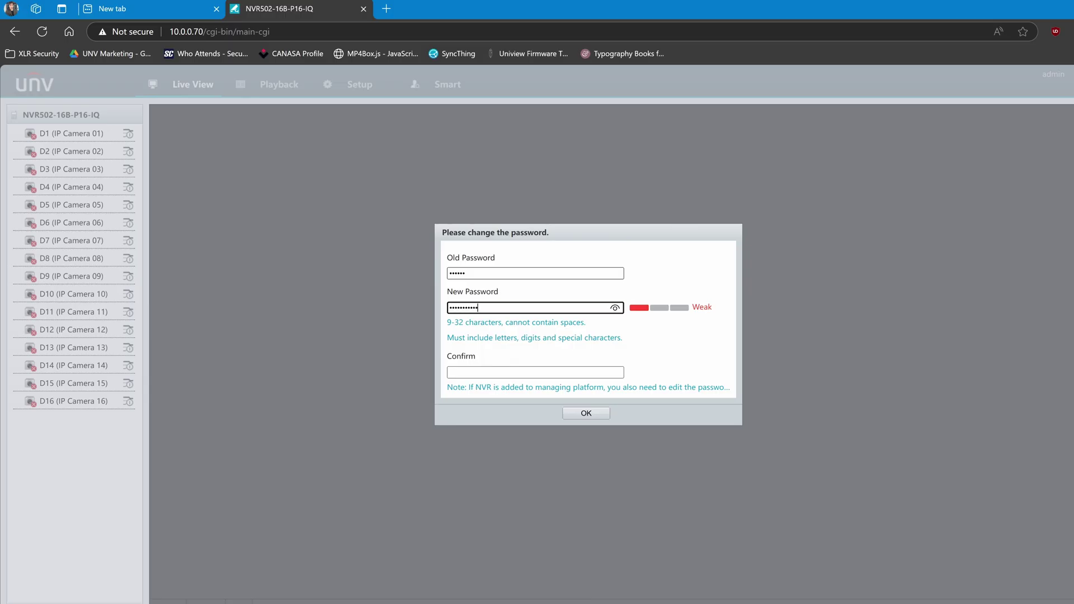
pyautogui.write('•••')
pyautogui.press('Tab')
pyautogui.write('•')
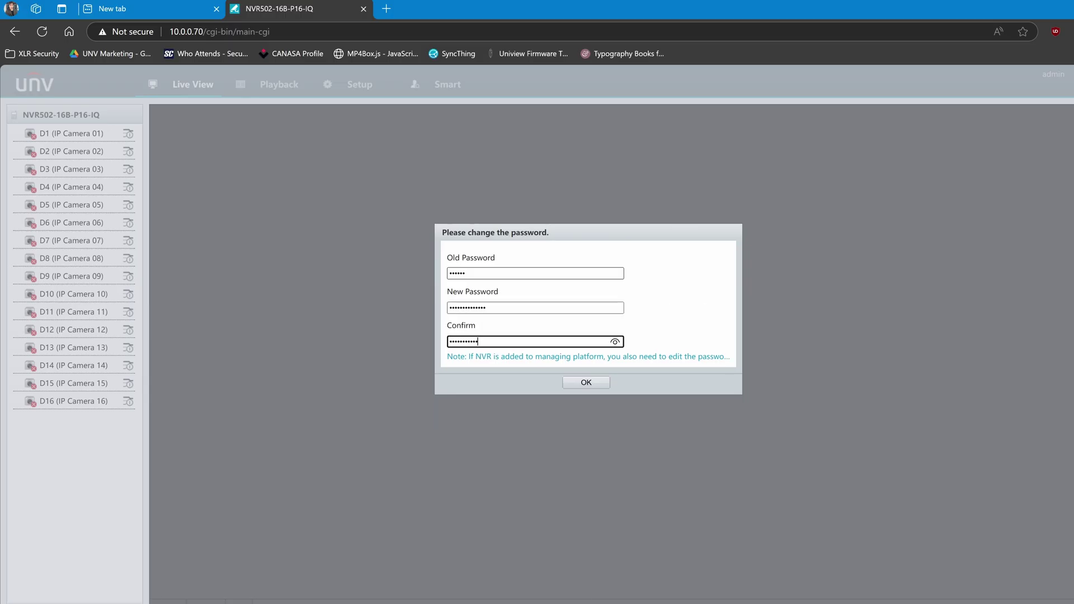
pyautogui.press('Return')
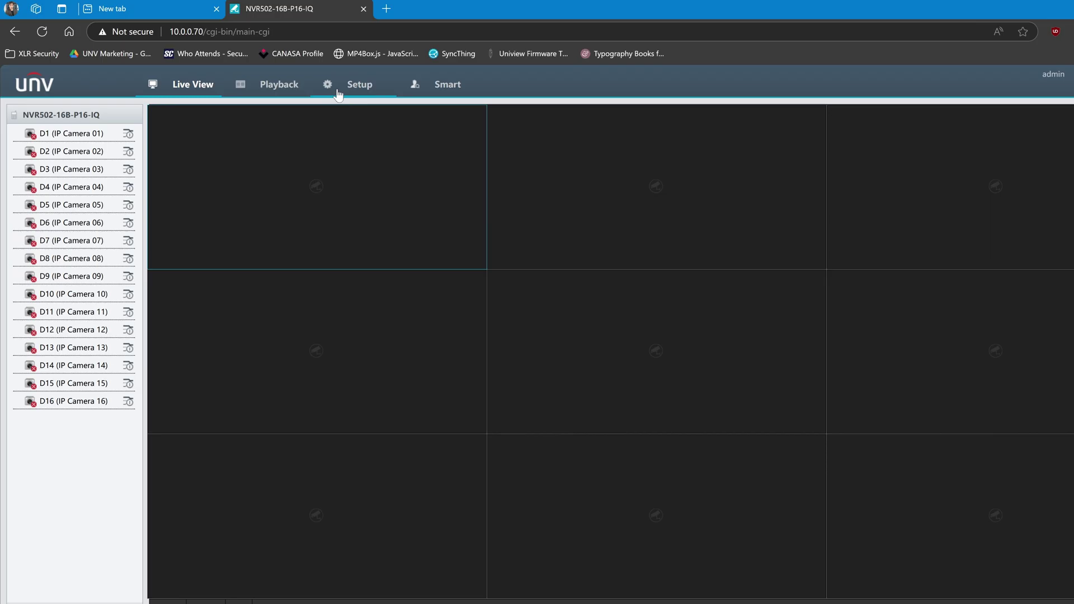
# Open Setup > Camera to list the sixteen offline IP camera channels.
pyautogui.click(338, 90)
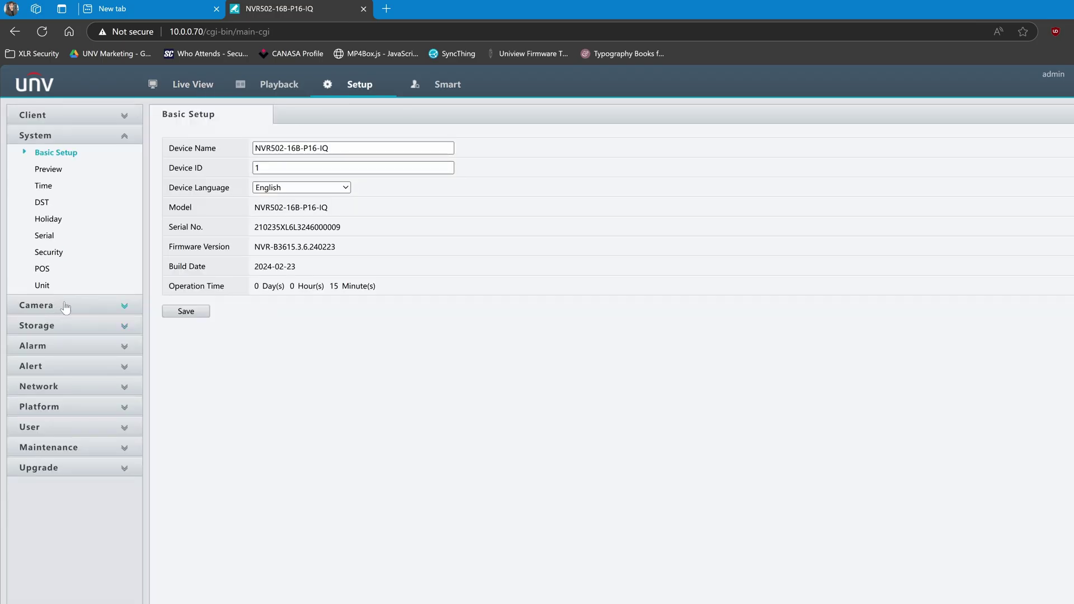
pyautogui.click(67, 306)
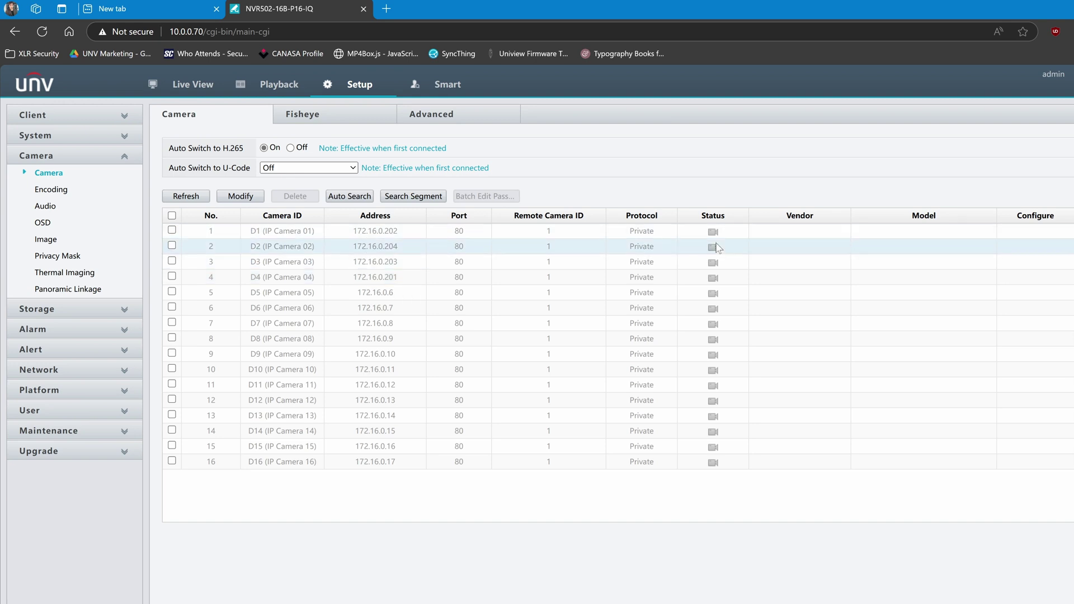
pyautogui.moveTo(714, 249)
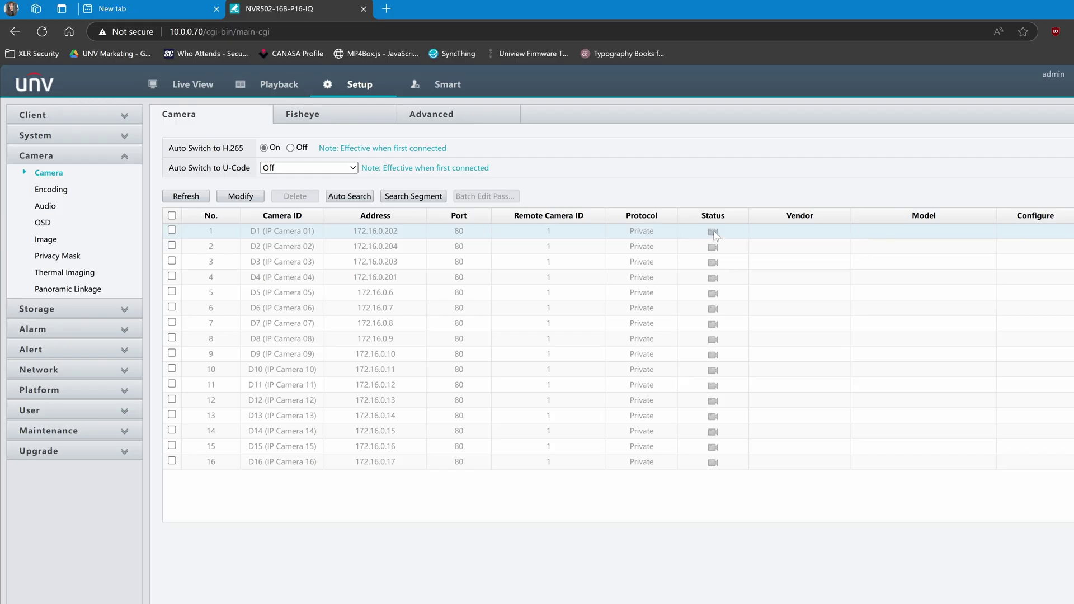
# Give camera 1 its password, switch Add Mode to IP Address, and save.
pyautogui.click(710, 231)
pyautogui.click(241, 196)
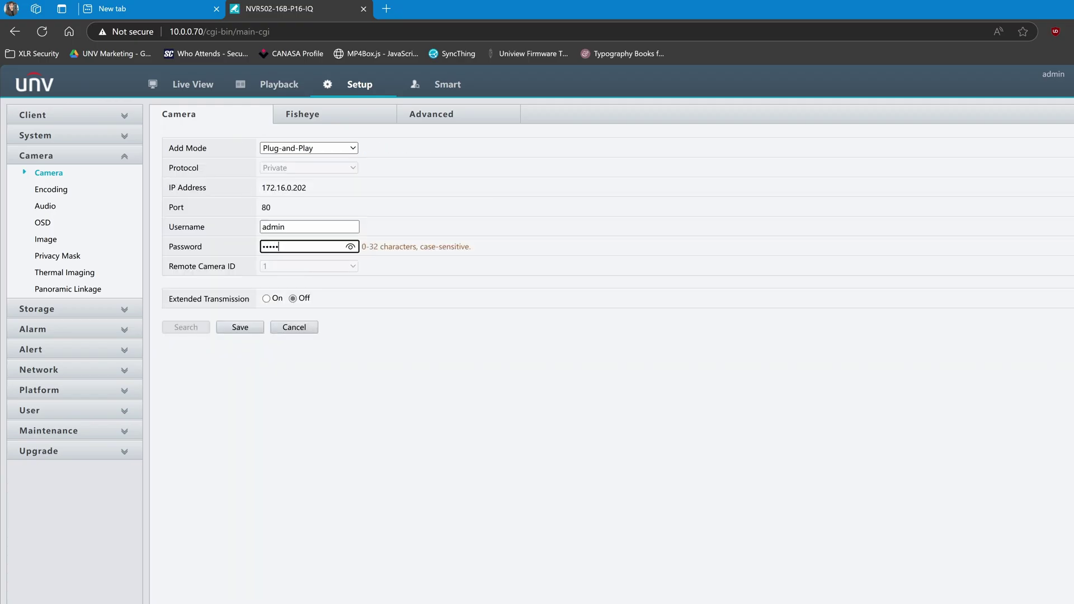
pyautogui.press('Return')
pyautogui.click(298, 149)
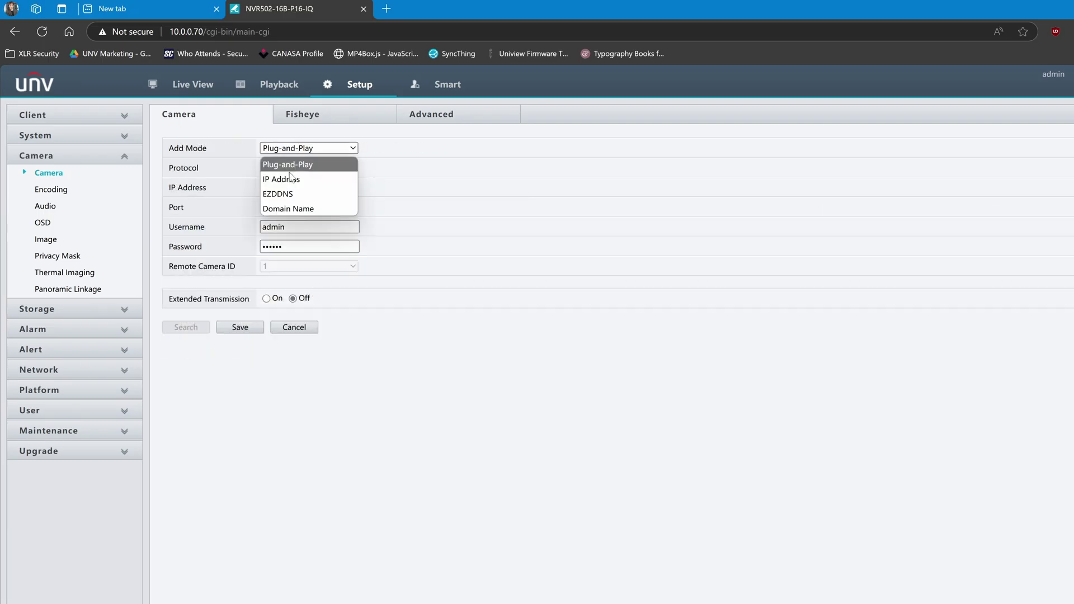
pyautogui.click(294, 177)
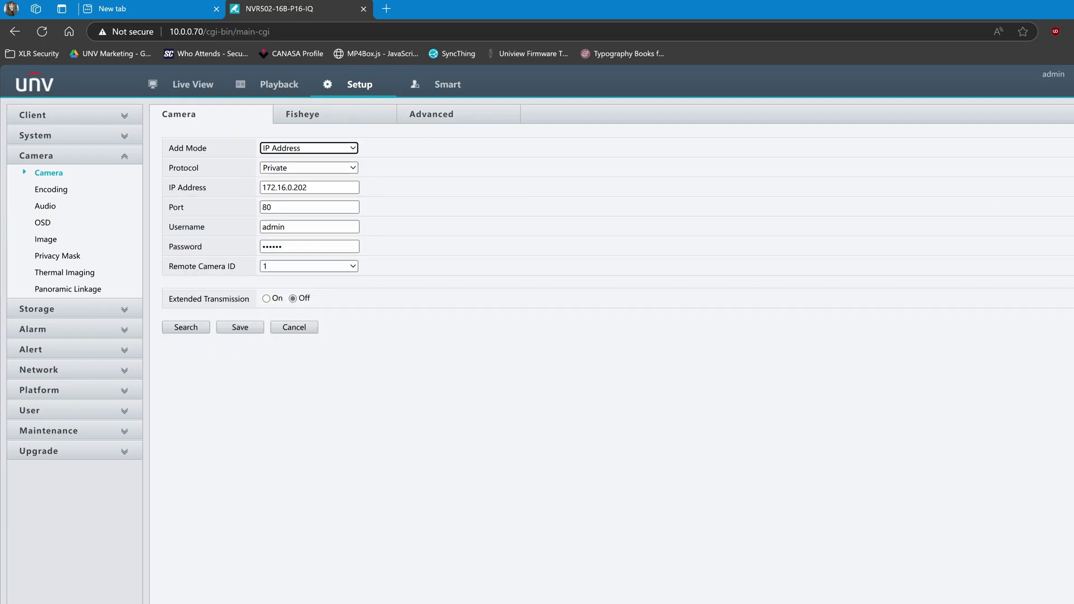
pyautogui.click(240, 327)
# Switch camera 2's Add Mode to IP Address and save it.
pyautogui.click(249, 203)
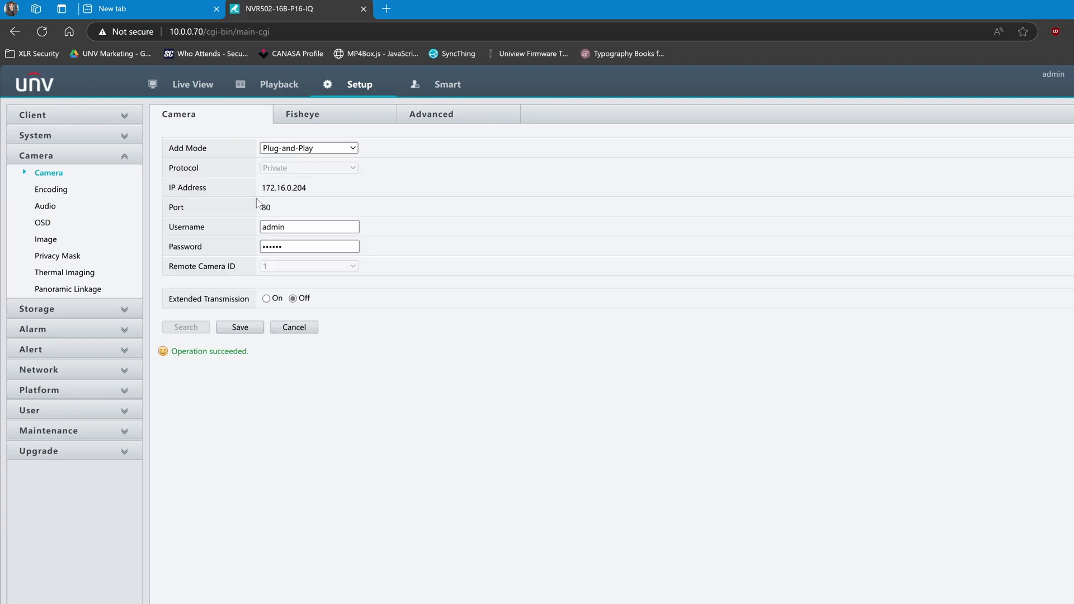
pyautogui.click(298, 149)
pyautogui.click(293, 177)
pyautogui.click(240, 327)
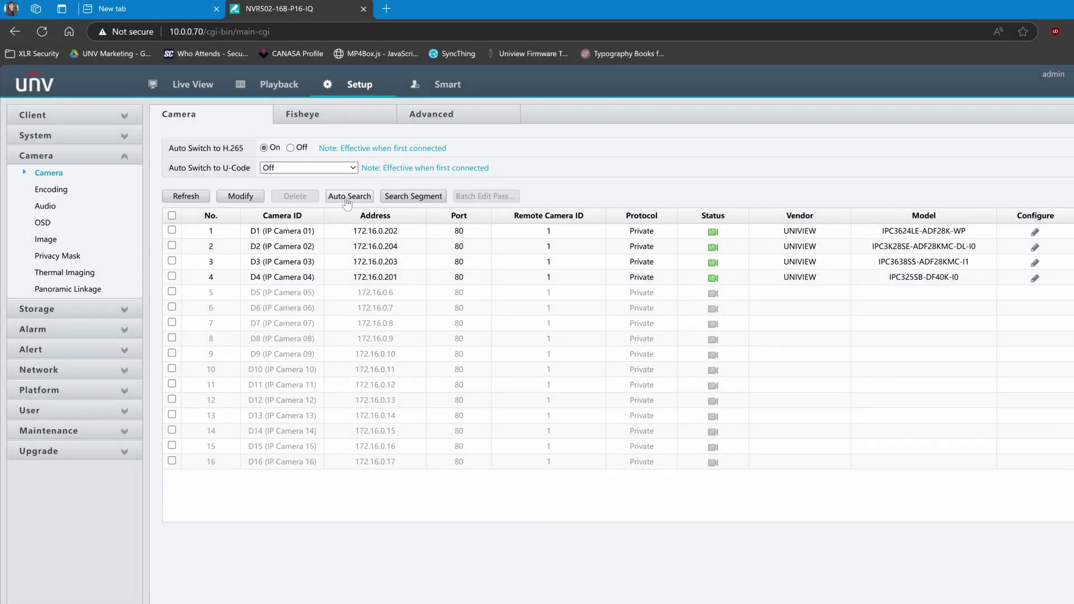
pyautogui.click(347, 197)
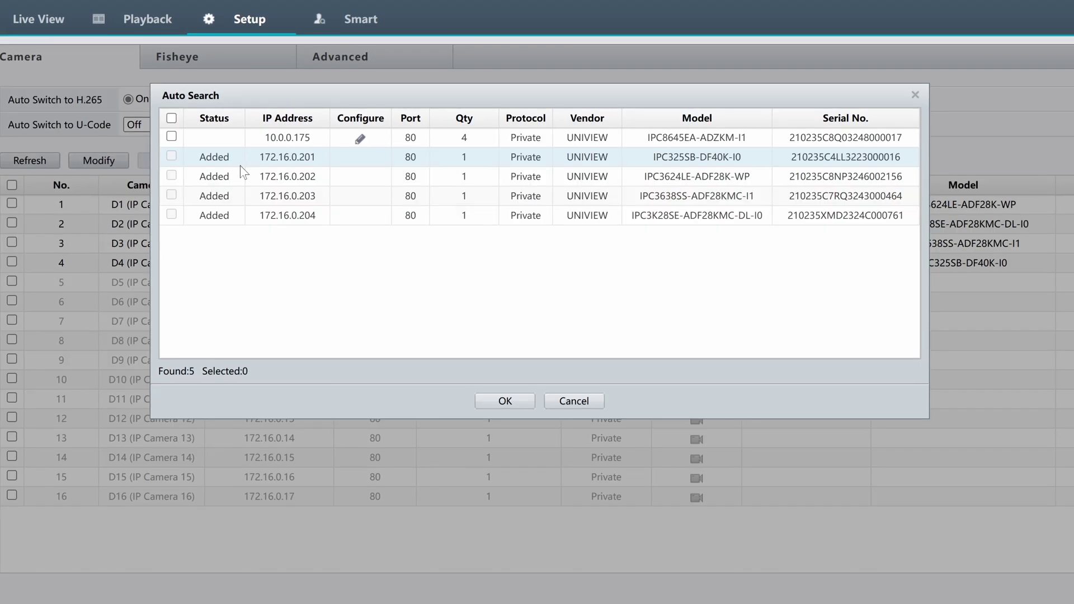
pyautogui.click(269, 136)
pyautogui.hotkey('ctrl', 'c')
pyautogui.click(289, 146)
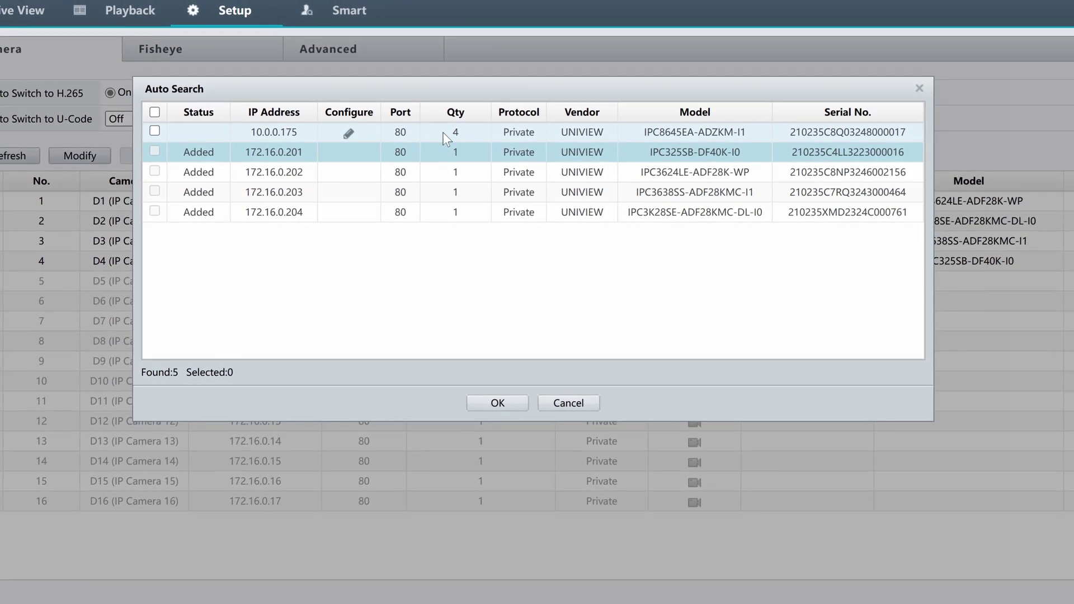
pyautogui.click(507, 404)
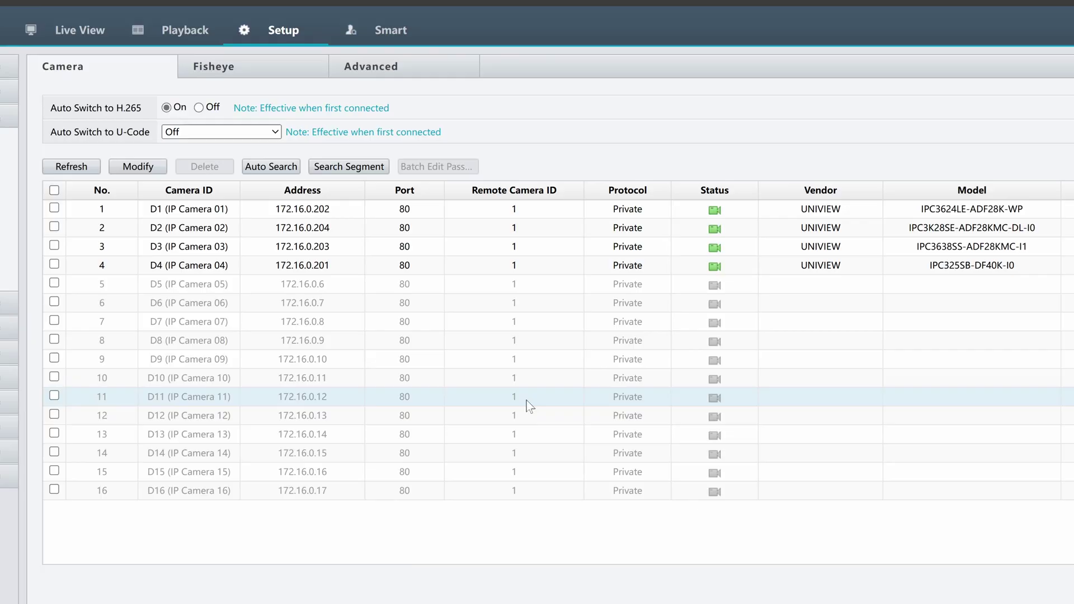
# Set channel 5 to IP Address mode at 10.0.0.175 with the camera password, and save.
pyautogui.click(54, 283)
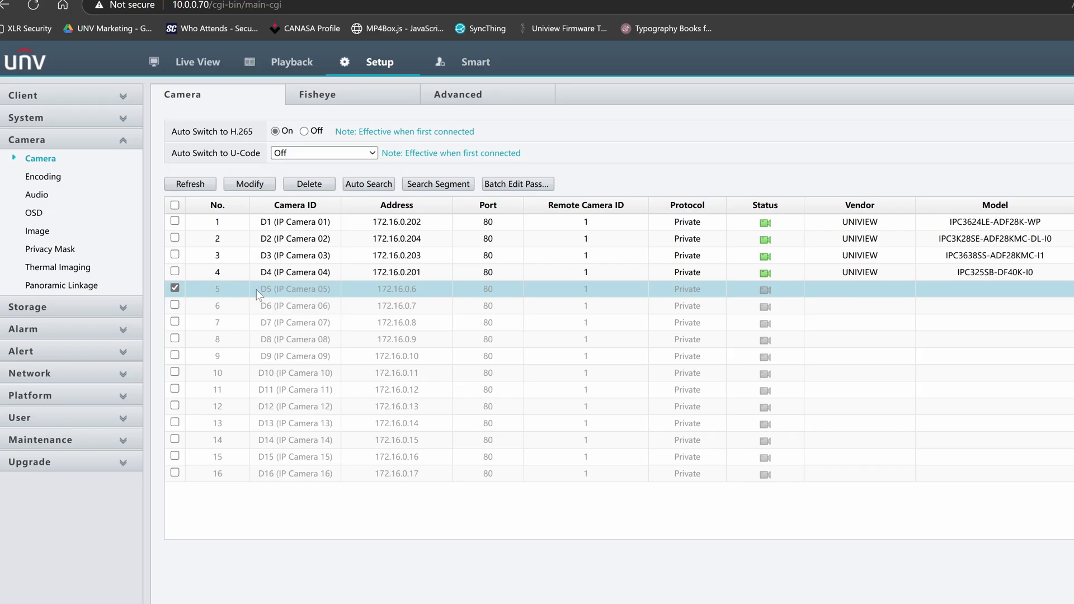
pyautogui.click(249, 185)
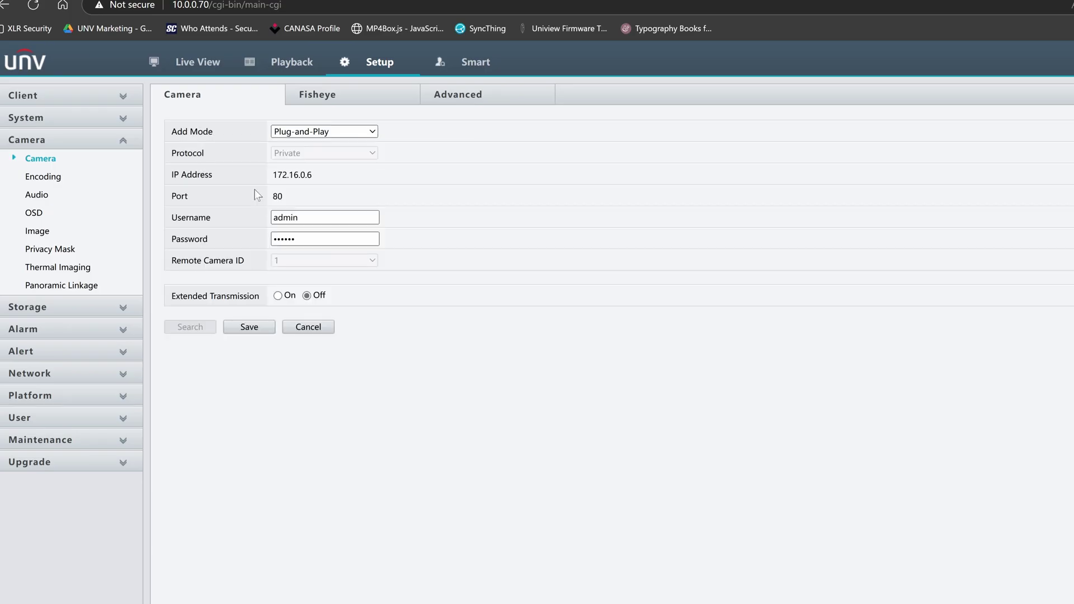
pyautogui.click(300, 136)
pyautogui.click(294, 163)
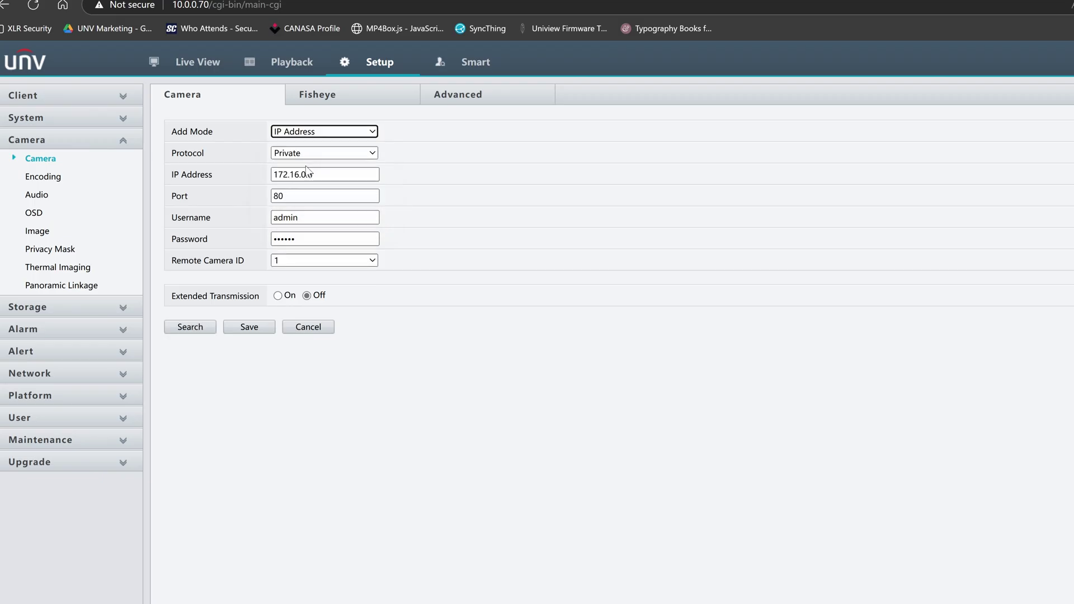
pyautogui.tripleClick(324, 174)
pyautogui.hotkey('ctrl', 'v')
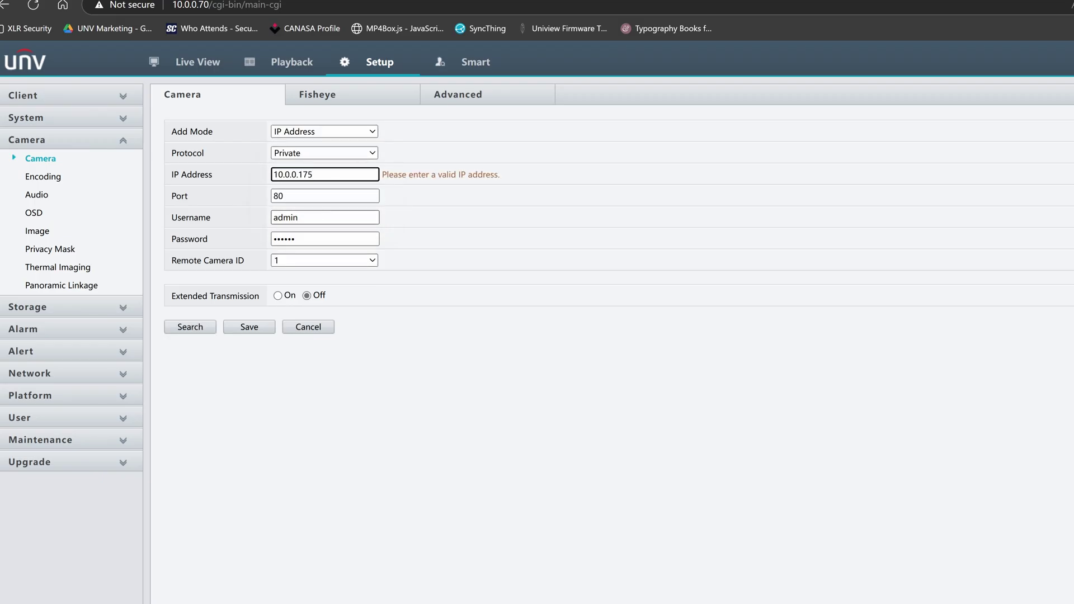
pyautogui.click(325, 239)
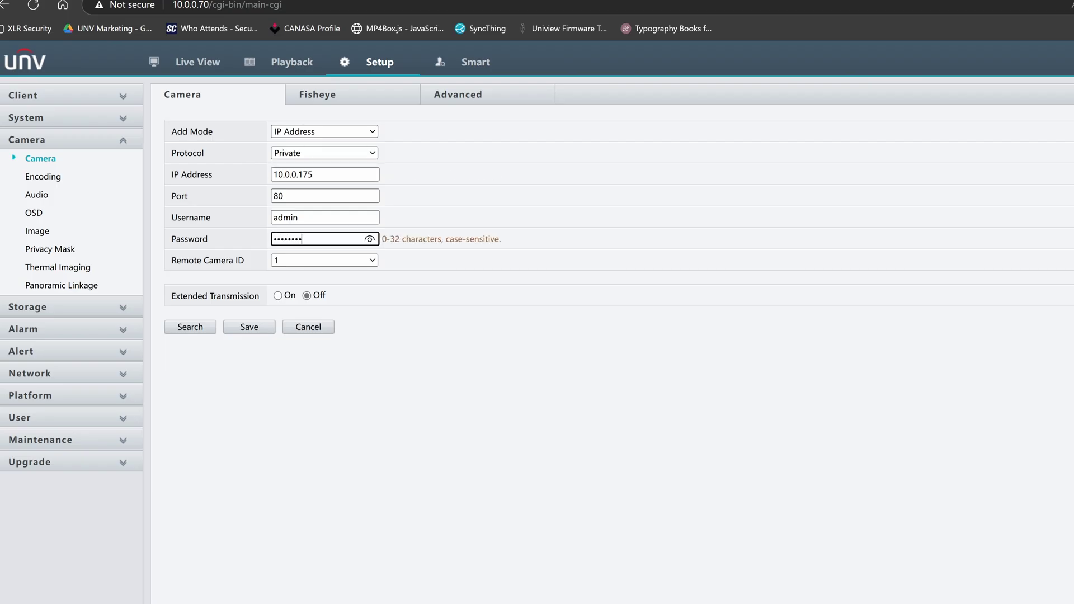
pyautogui.write('•')
pyautogui.click(248, 332)
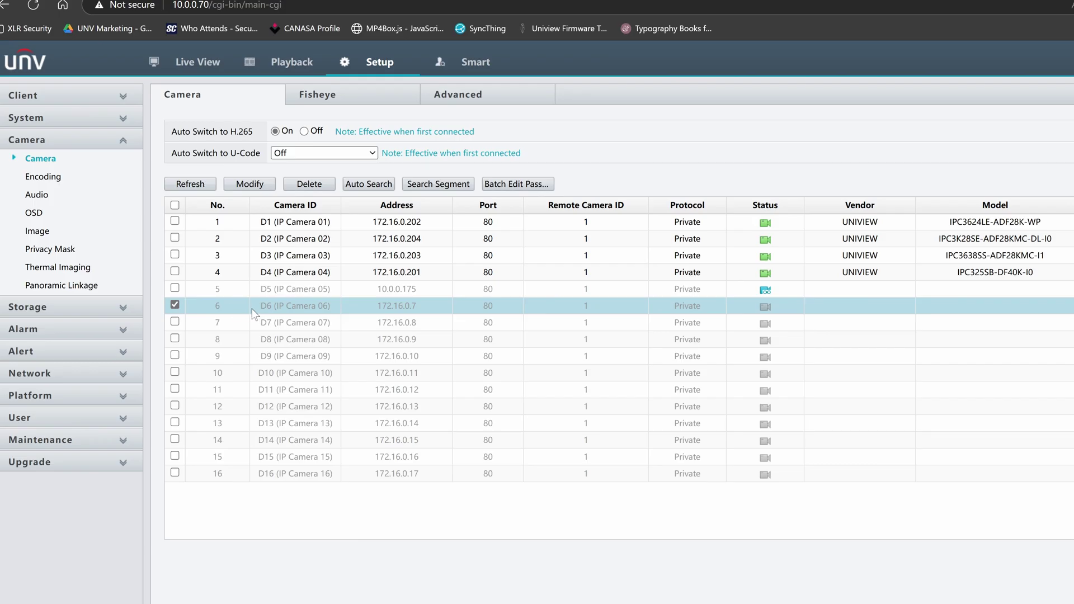
# Point D6 at 10.0.0.175 by IP address with remote camera channel 2, and save.
pyautogui.click(250, 184)
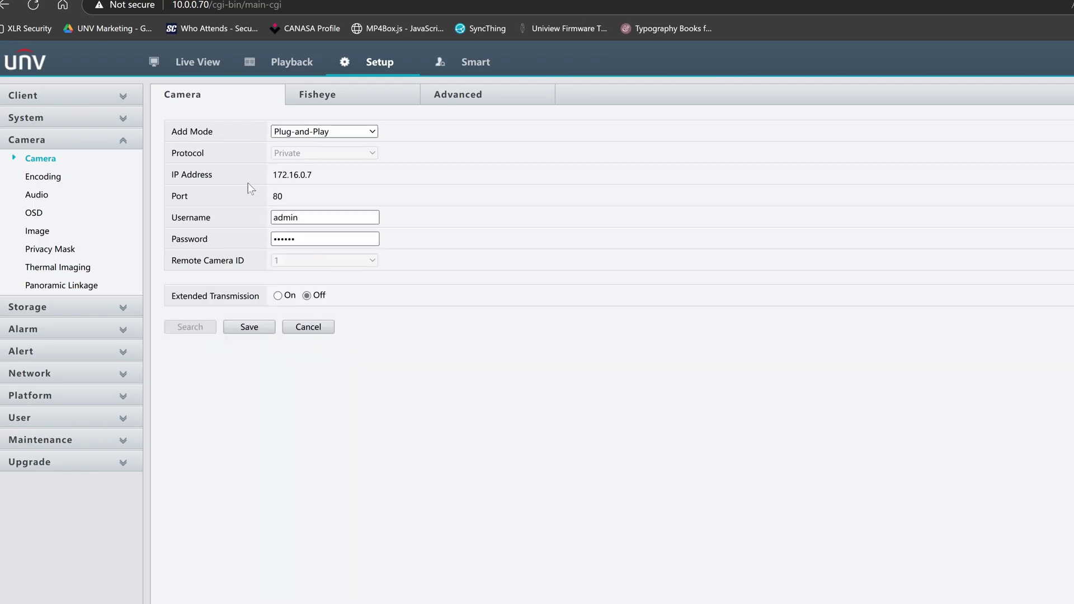
pyautogui.click(311, 132)
pyautogui.click(307, 166)
pyautogui.click(311, 174)
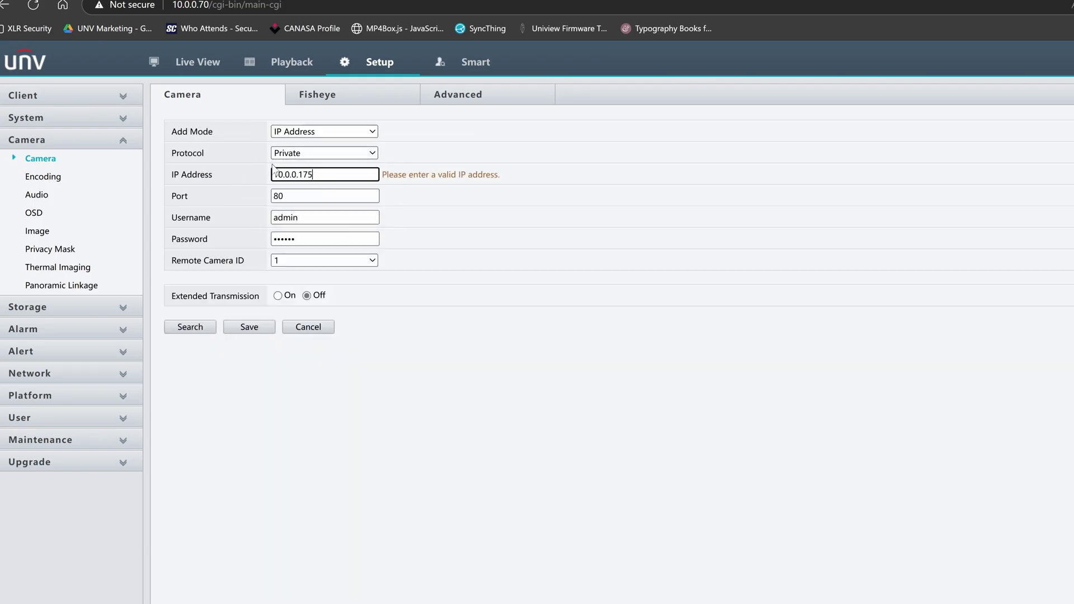
pyautogui.press('Tab')
pyautogui.press('Tab')
pyautogui.press('Tab')
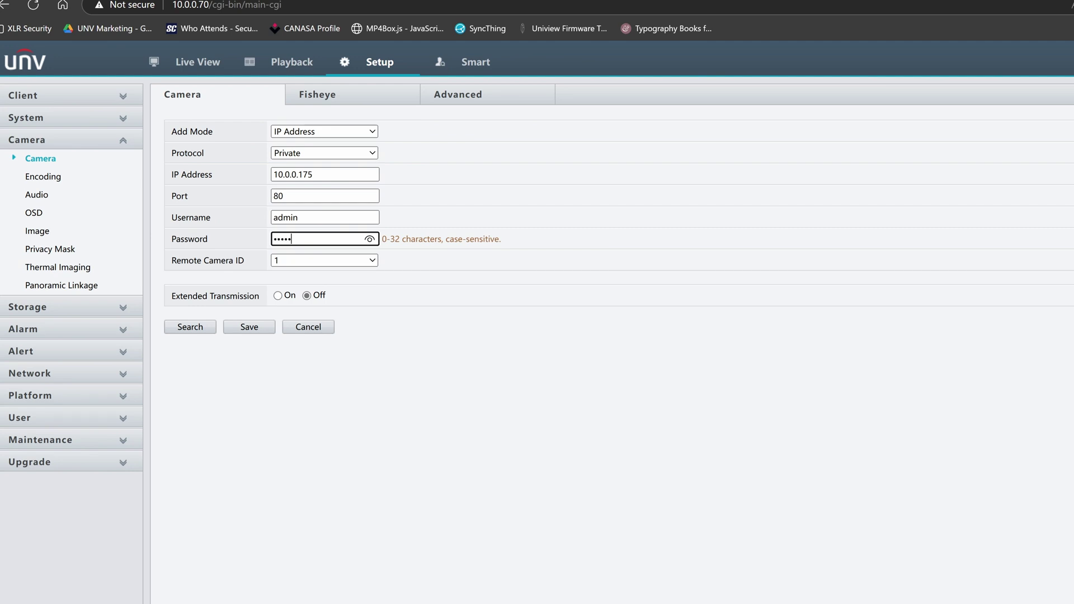
pyautogui.click(298, 262)
pyautogui.click(299, 291)
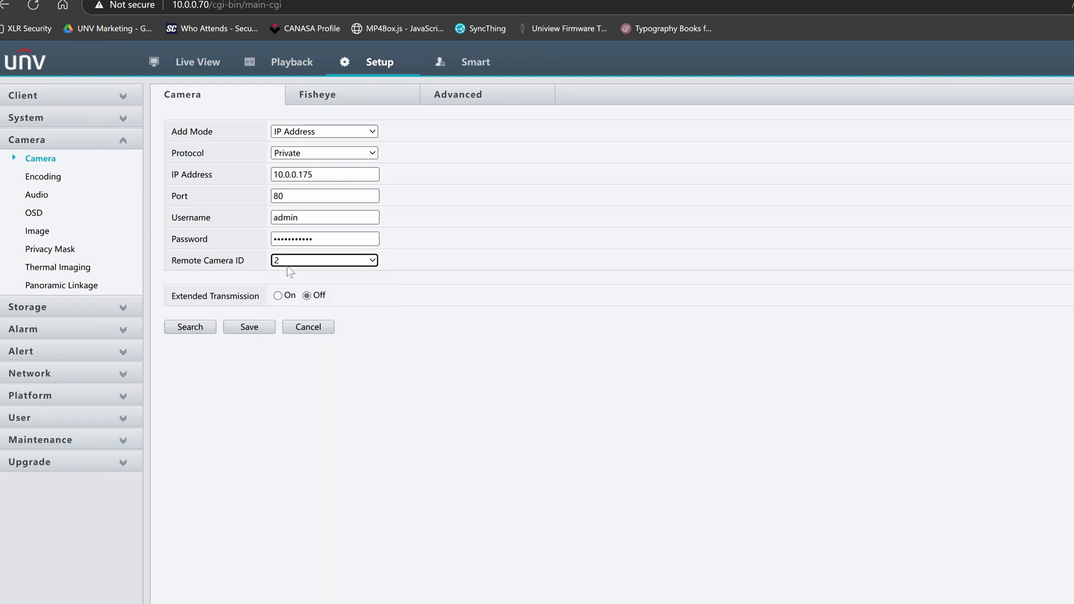
pyautogui.click(288, 267)
pyautogui.click(285, 297)
pyautogui.click(261, 328)
# Select camera D7 and switch its Add Mode to IP Address.
pyautogui.click(348, 327)
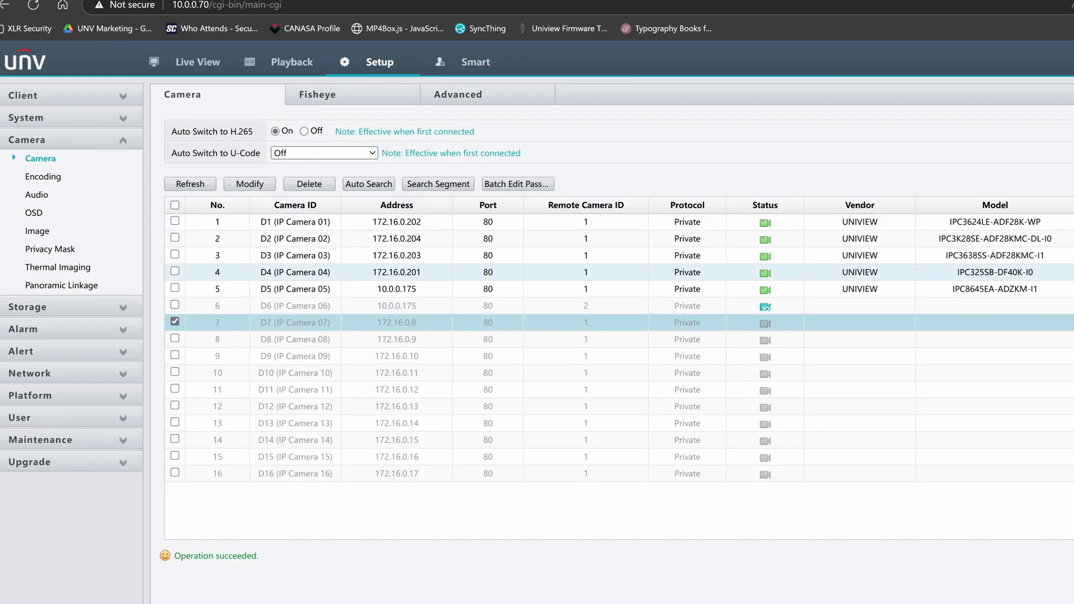
pyautogui.click(256, 190)
pyautogui.click(314, 133)
pyautogui.click(290, 166)
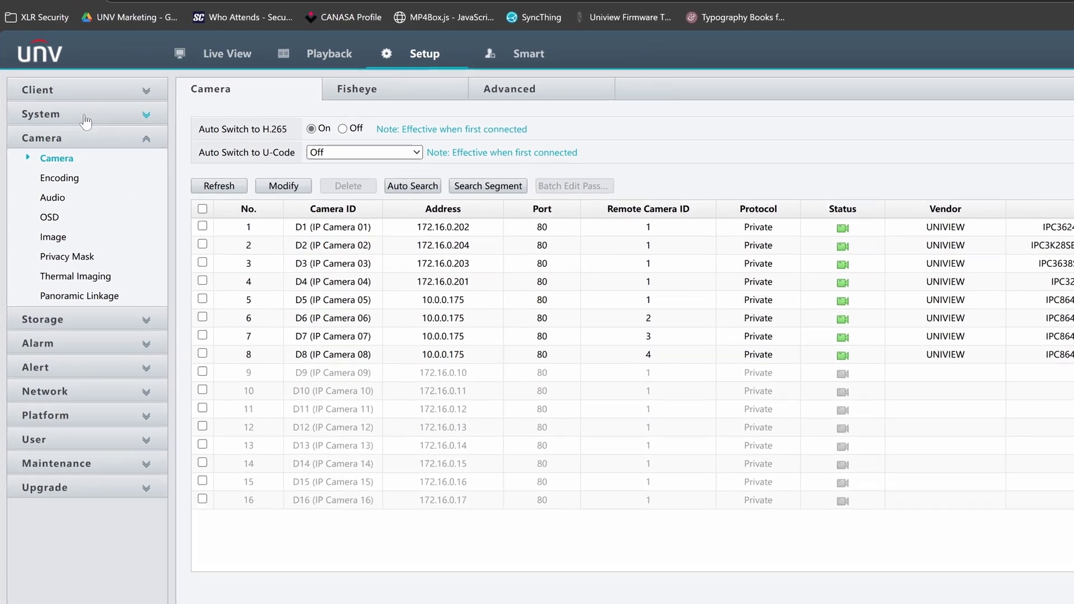
# Set the time zone to Eastern Standard Time and sync with NTP server pool.ntp.org.
pyautogui.click(74, 132)
pyautogui.click(47, 148)
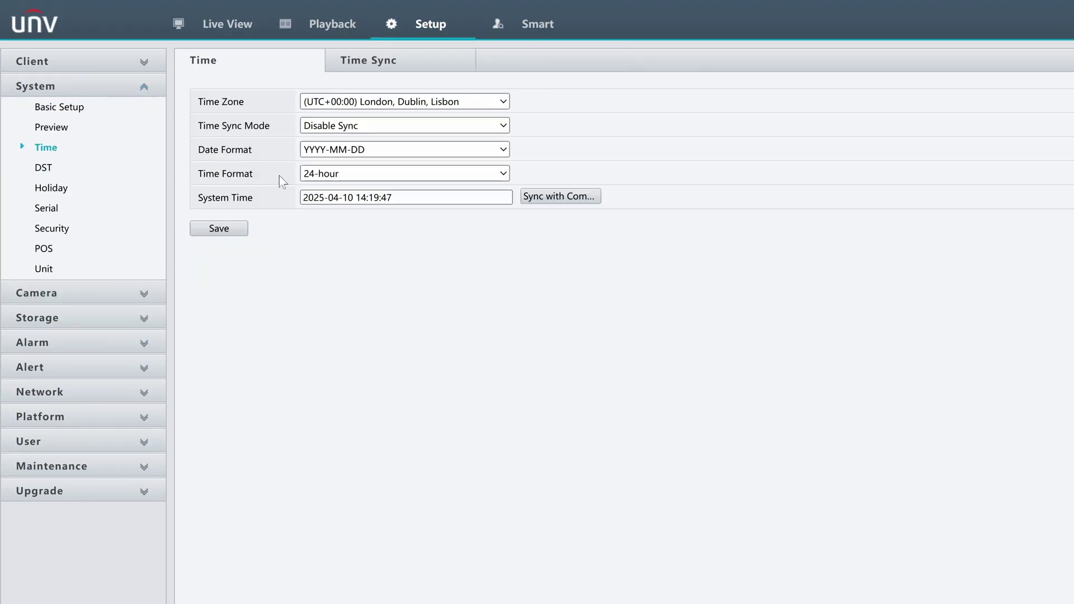
pyautogui.click(349, 104)
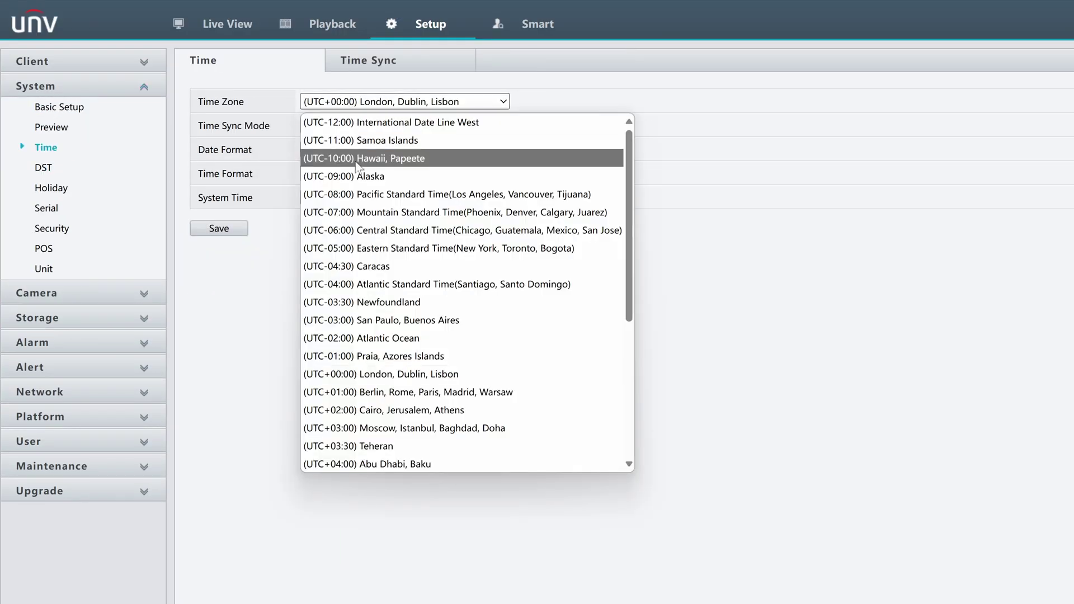
pyautogui.click(354, 248)
pyautogui.click(326, 127)
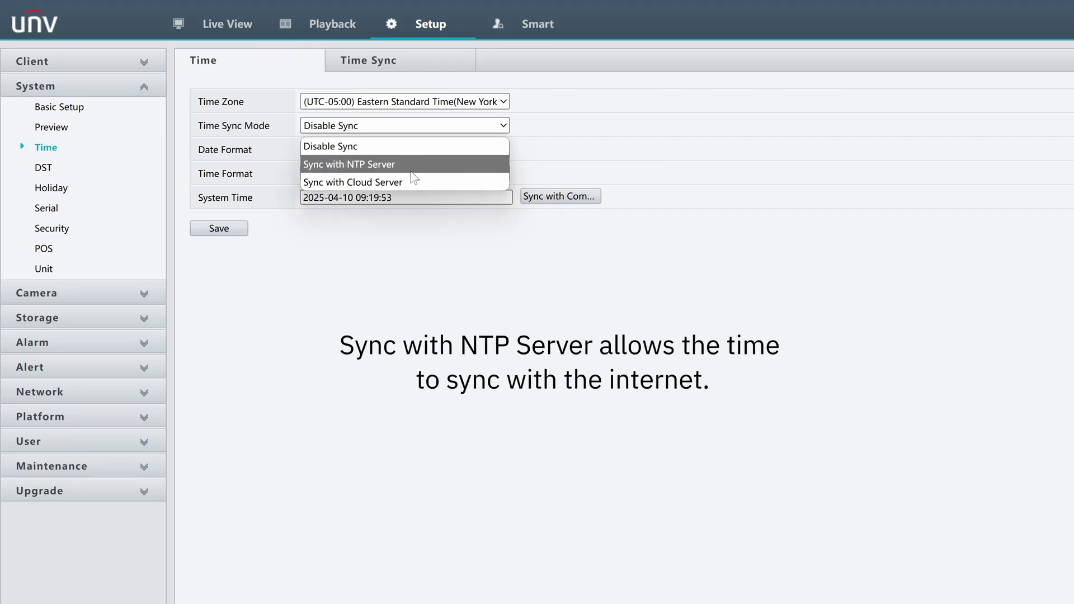
pyautogui.click(340, 165)
pyautogui.click(350, 221)
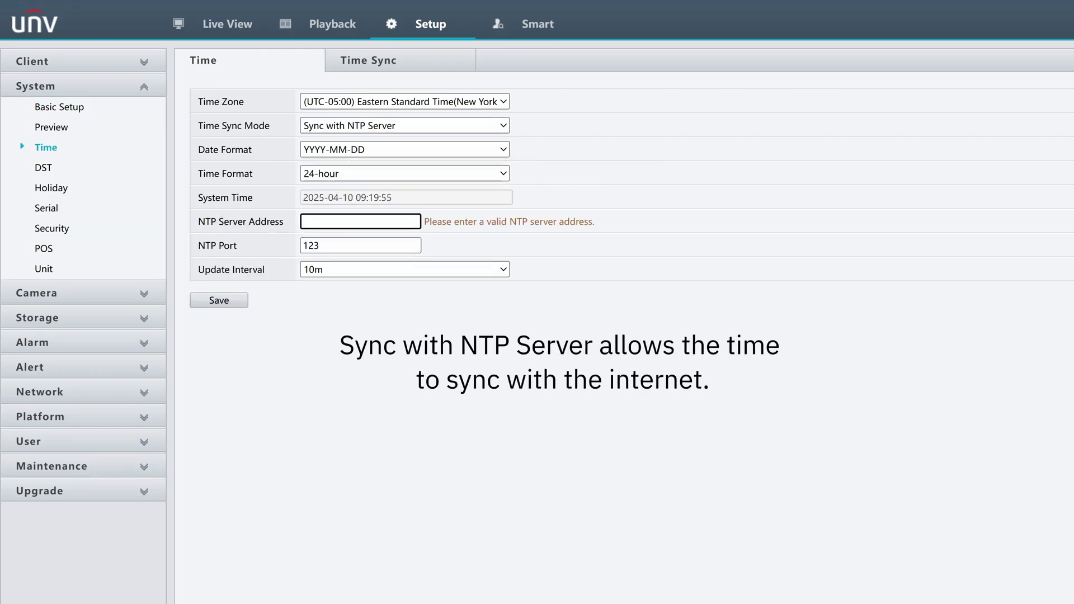
pyautogui.write('poo.')
pyautogui.moveTo(358, 223); pyautogui.dragTo(291, 224)
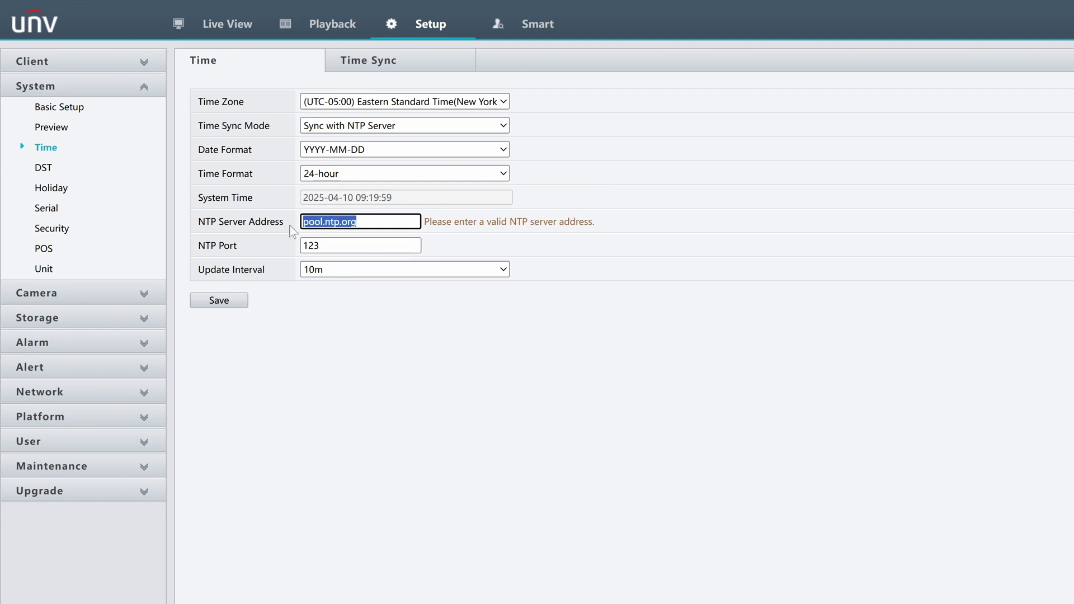
pyautogui.click(463, 238)
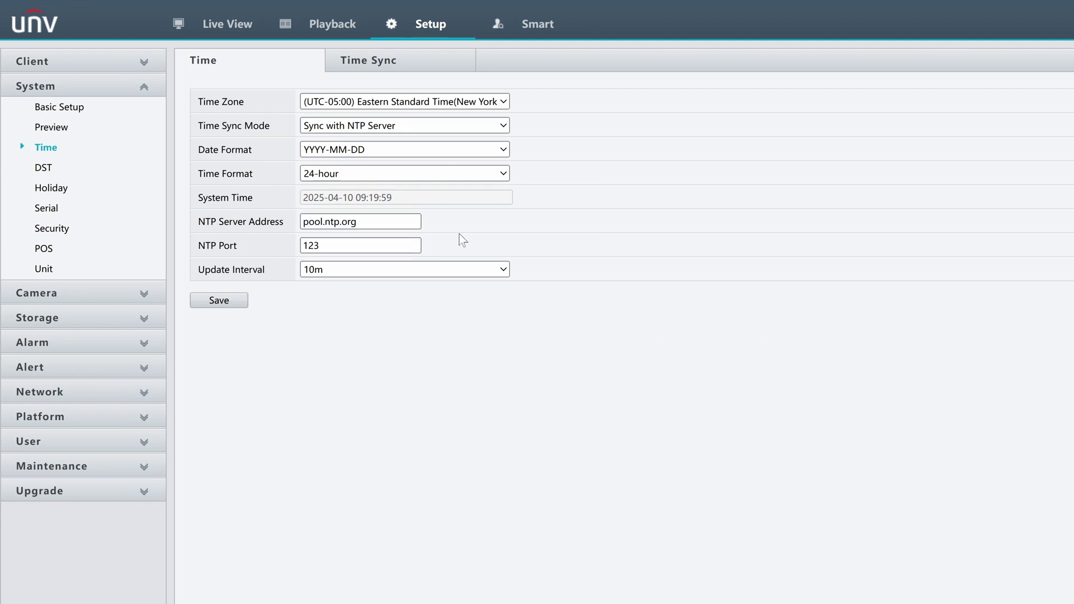
# Turn daylight saving time on and save it.
pyautogui.click(52, 170)
pyautogui.click(307, 102)
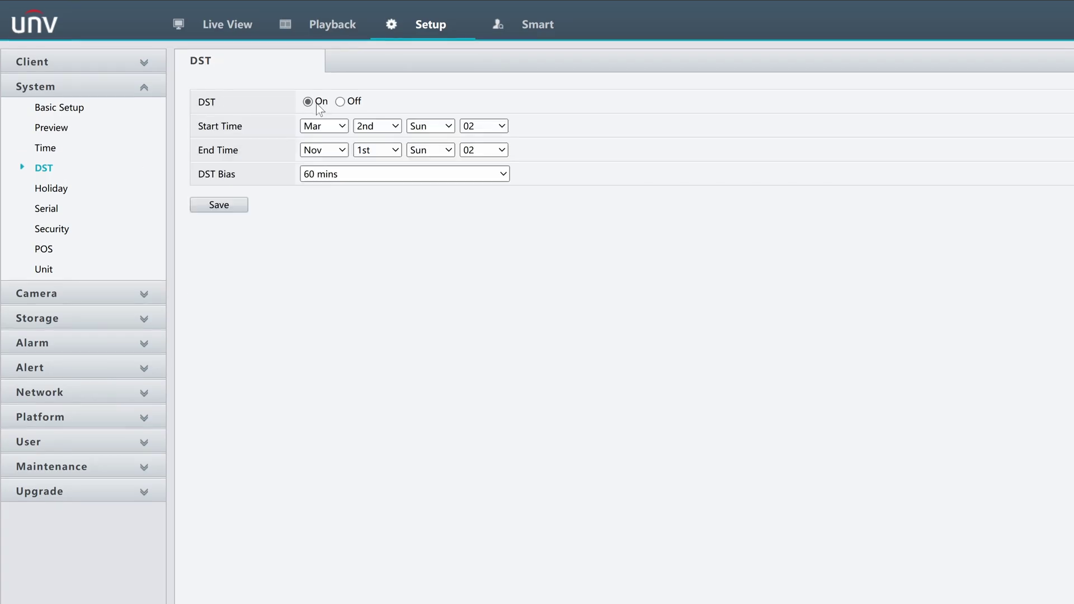
pyautogui.click(233, 208)
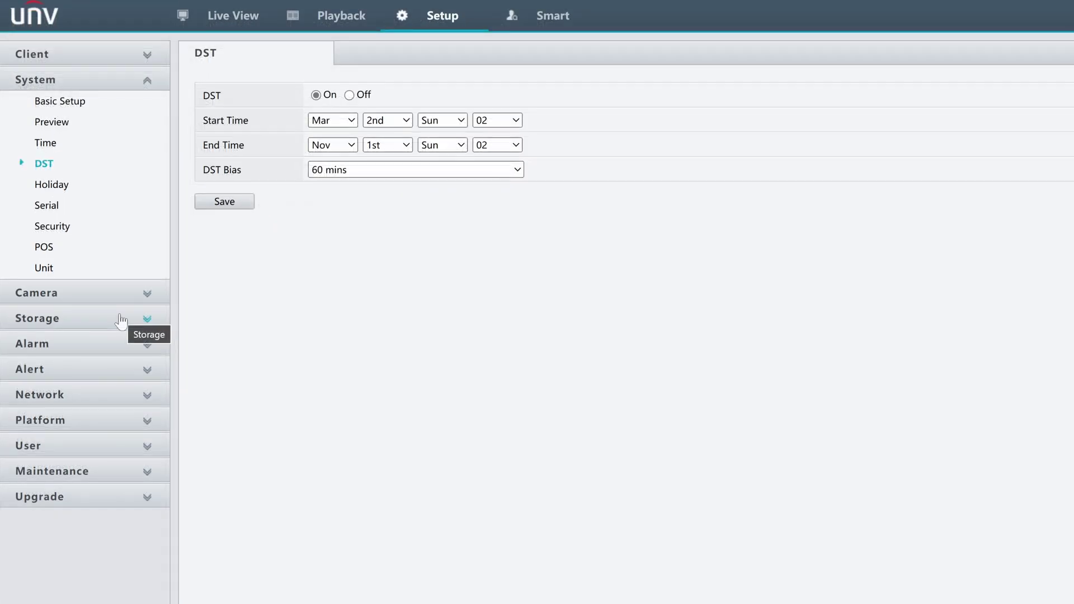
# Go to Storage > Hard Disk and tick the unformatted disk 1.
pyautogui.click(89, 327)
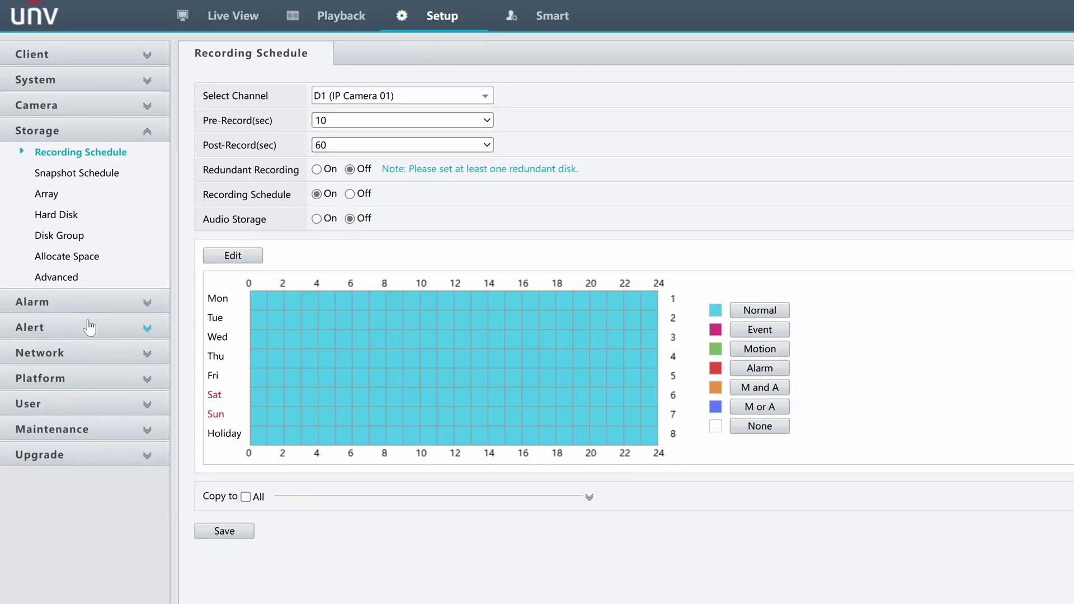
pyautogui.click(66, 218)
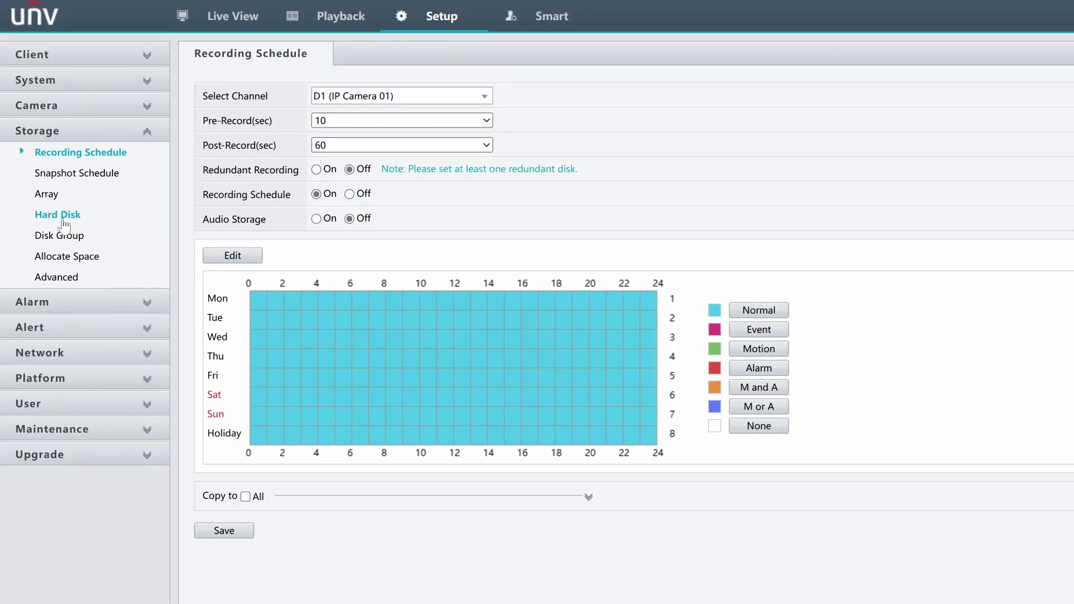
pyautogui.click(364, 143)
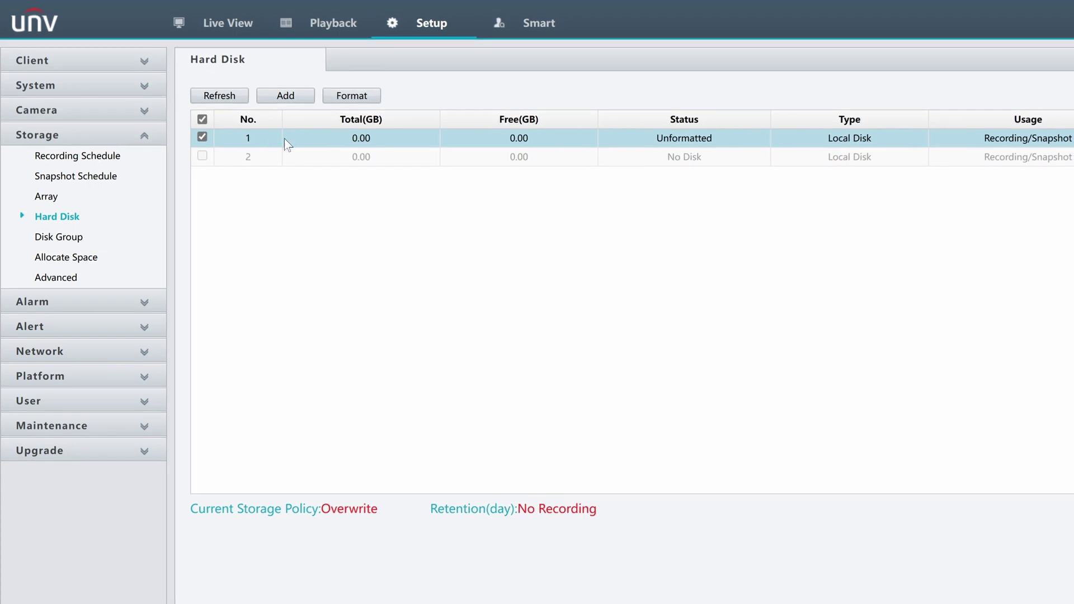
# Format disk 1, confirm the erase, and return to Live View.
pyautogui.click(351, 97)
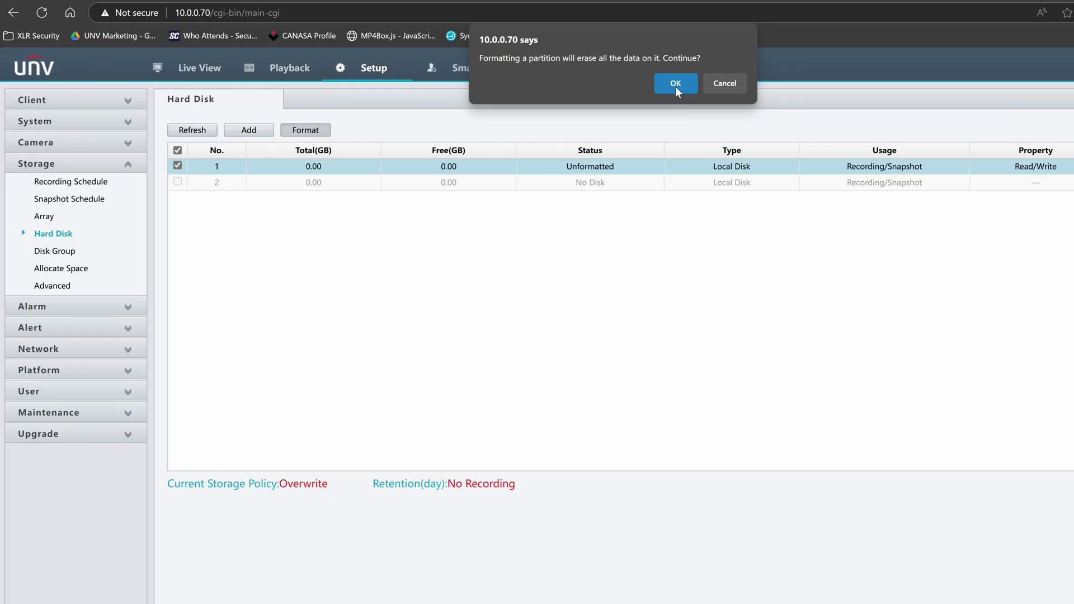
pyautogui.click(676, 83)
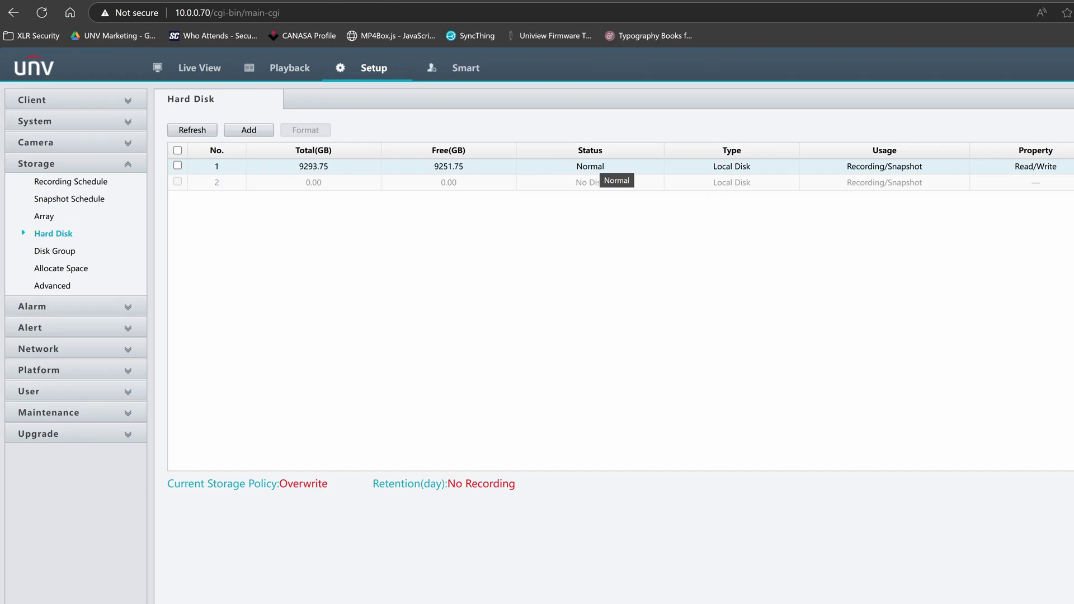
pyautogui.click(71, 182)
# Play all camera feeds in Live View, then go back to Setup's Basic Setup page.
pyautogui.click(197, 69)
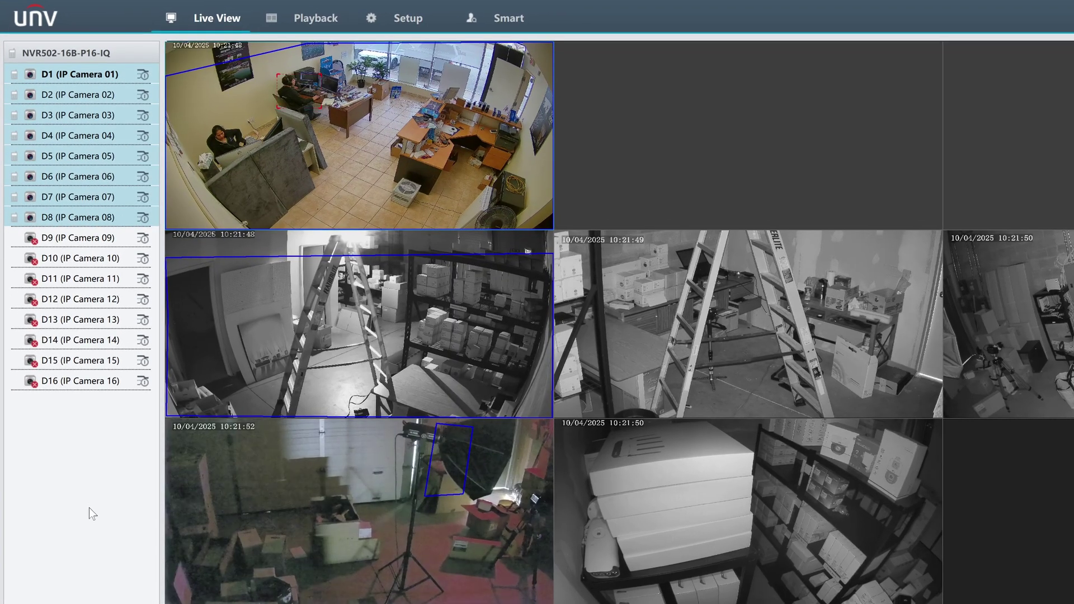
pyautogui.click(408, 18)
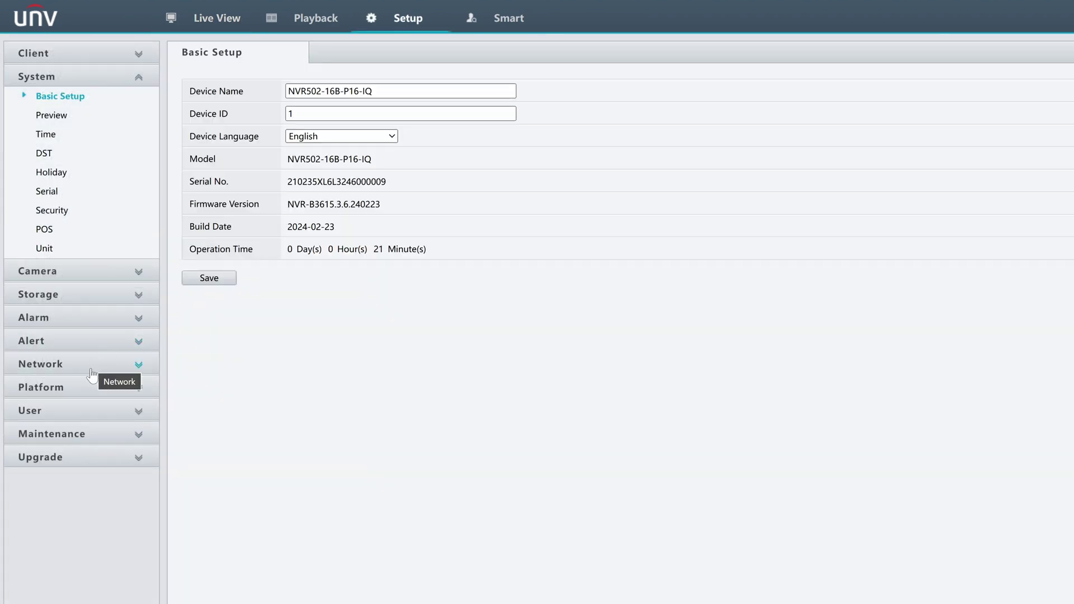
# Show the EZCloud page under Network, with EZCloud on and its QR code.
pyautogui.click(91, 372)
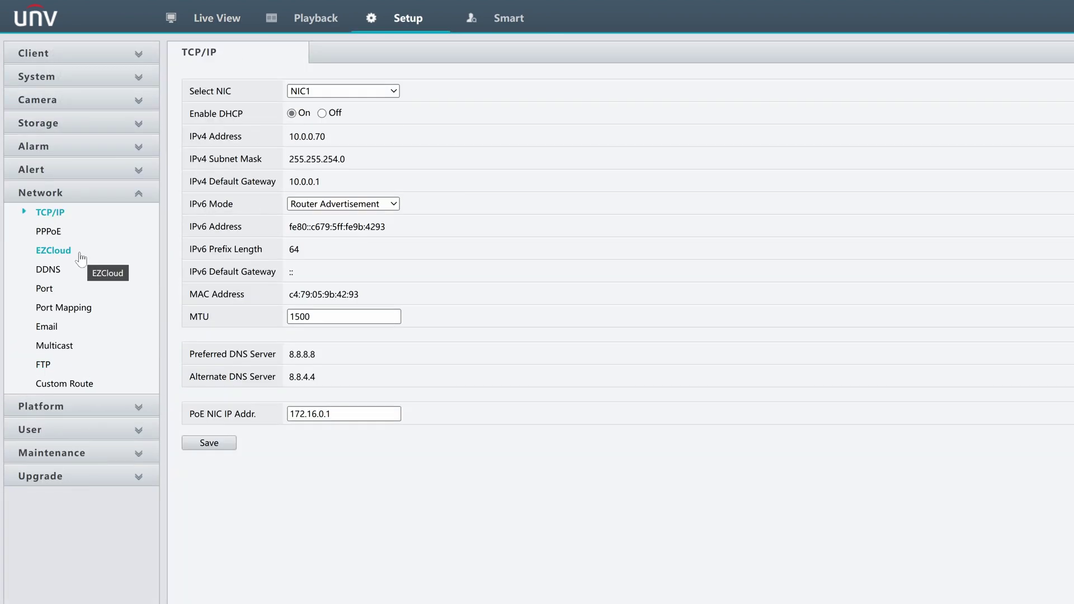
pyautogui.click(90, 257)
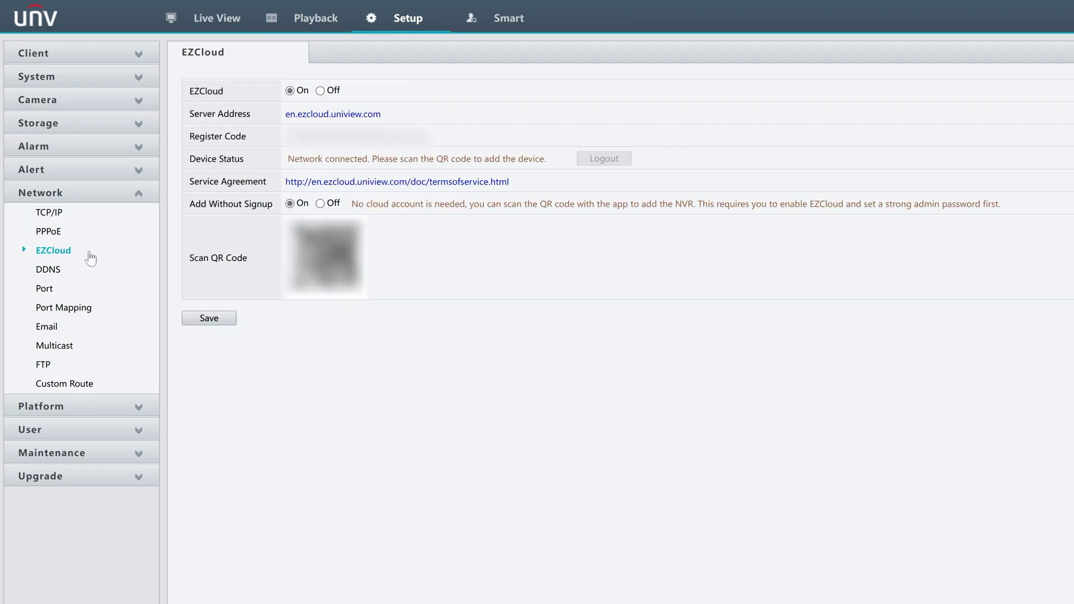